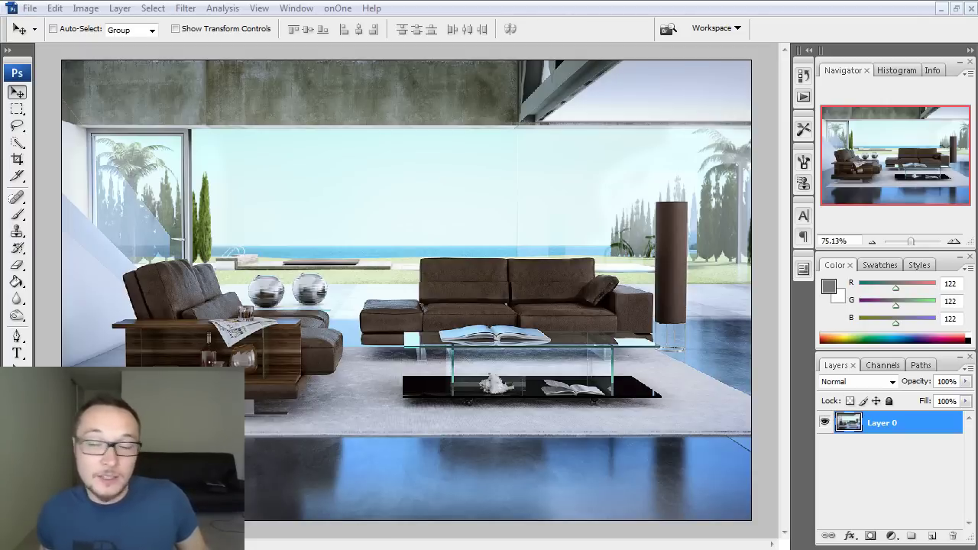
Step: Switch to the Windows Explorer folder holding the EXR render passes
key(alt+Tab)
Step: Open the Z-depth pass in Photoshop, select the whole image, and close its document
drag(746, 520, 91, 250)
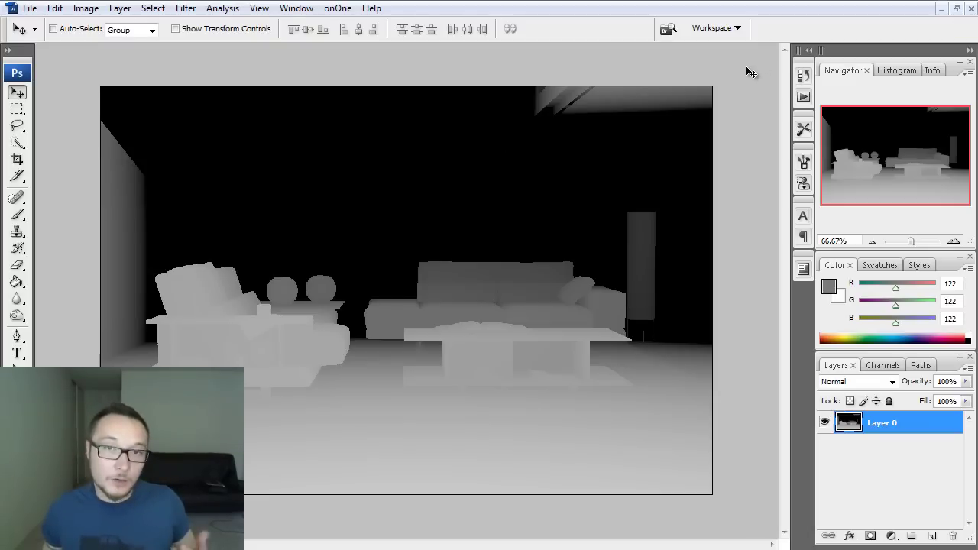
key(ctrl+a)
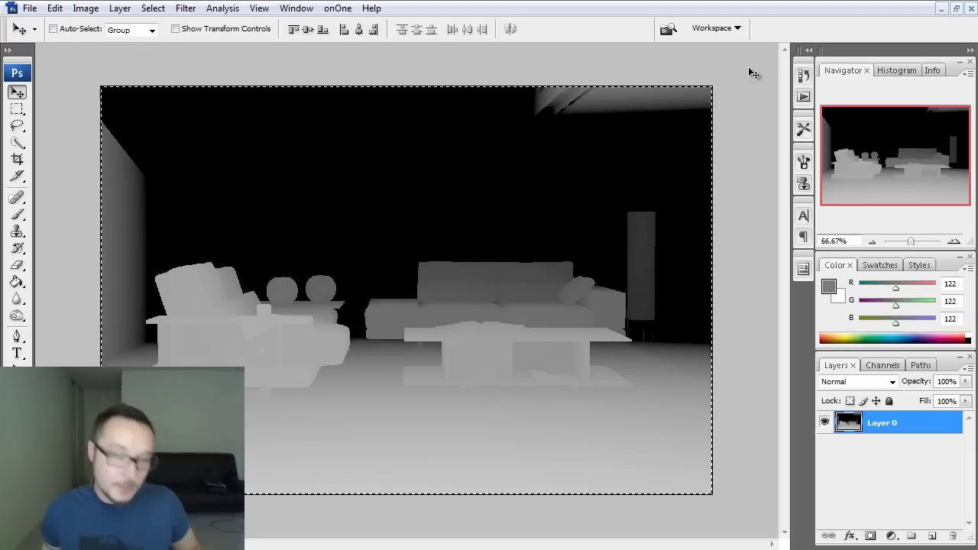
click(972, 12)
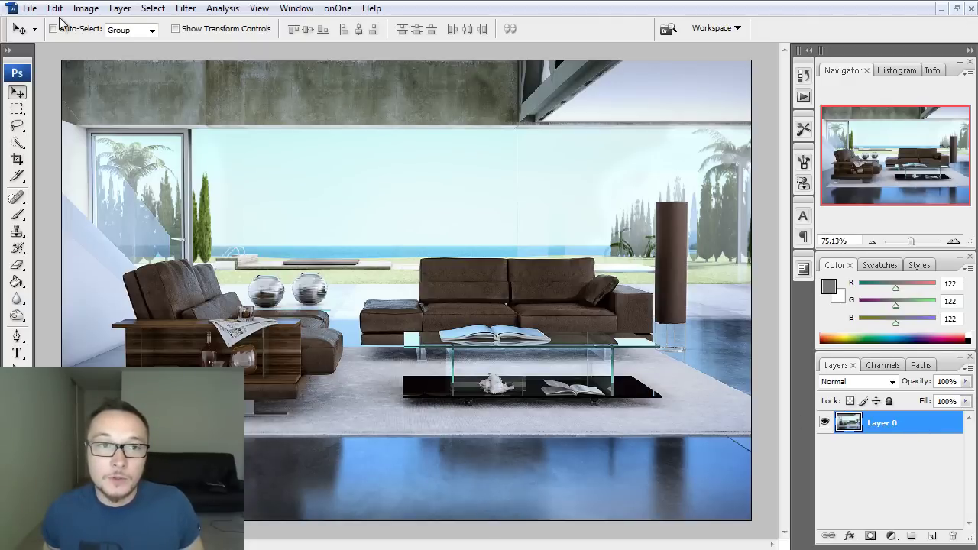
Step: Add a Reveal All layer mask to Layer 0
click(81, 10)
mouse_move(100, 48)
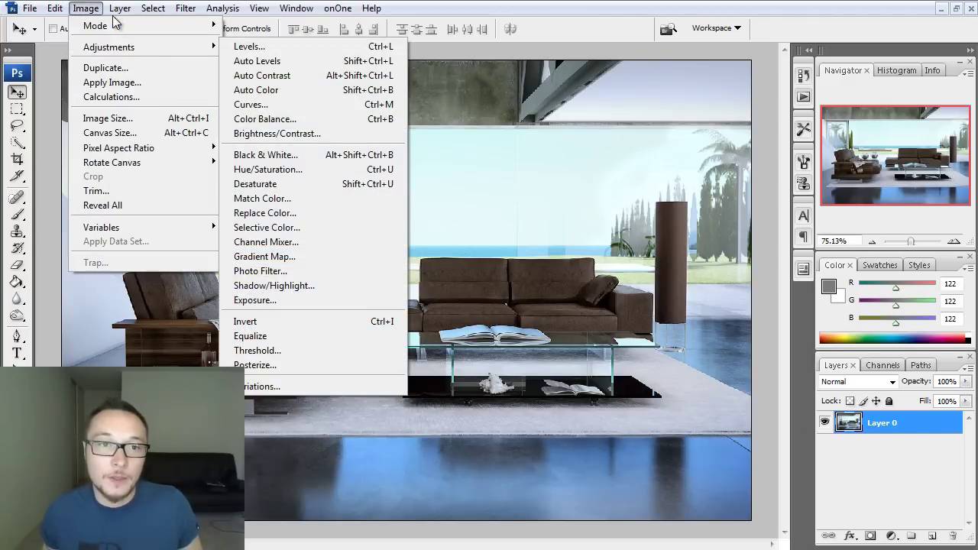
mouse_move(120, 8)
mouse_move(129, 127)
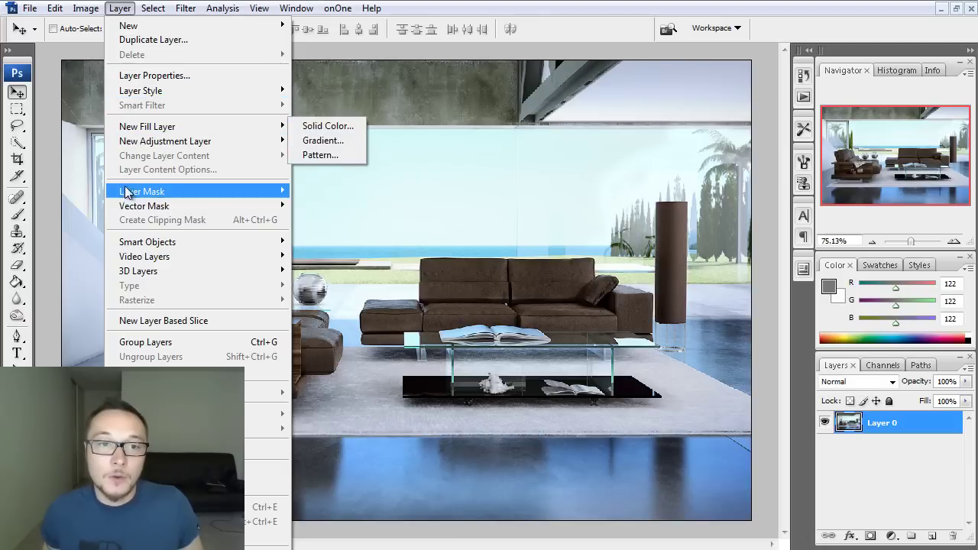
mouse_move(130, 192)
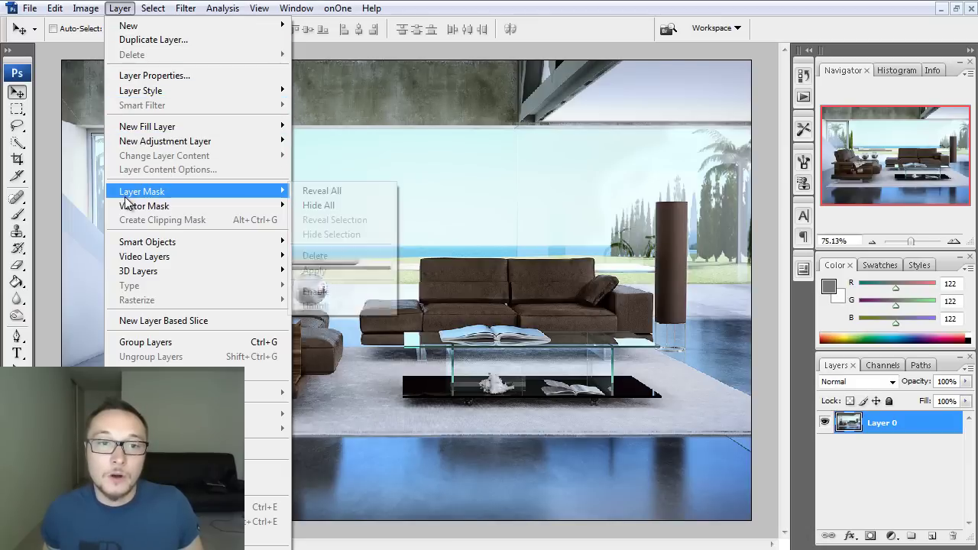
click(338, 192)
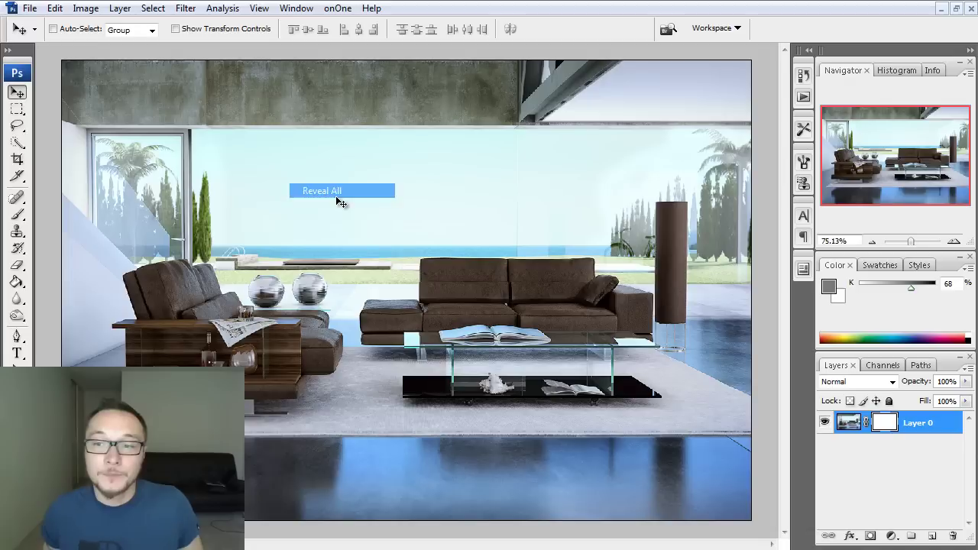
Step: Paste the Z-depth image into Layer 0's mask channel, hide the mask overlay, and duplicate Layer 0
click(882, 366)
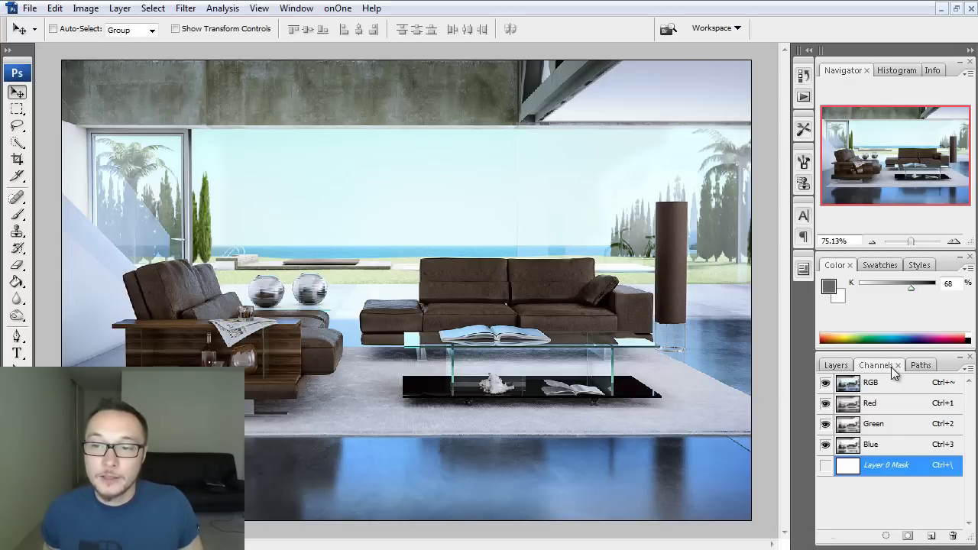
click(824, 466)
key(d)
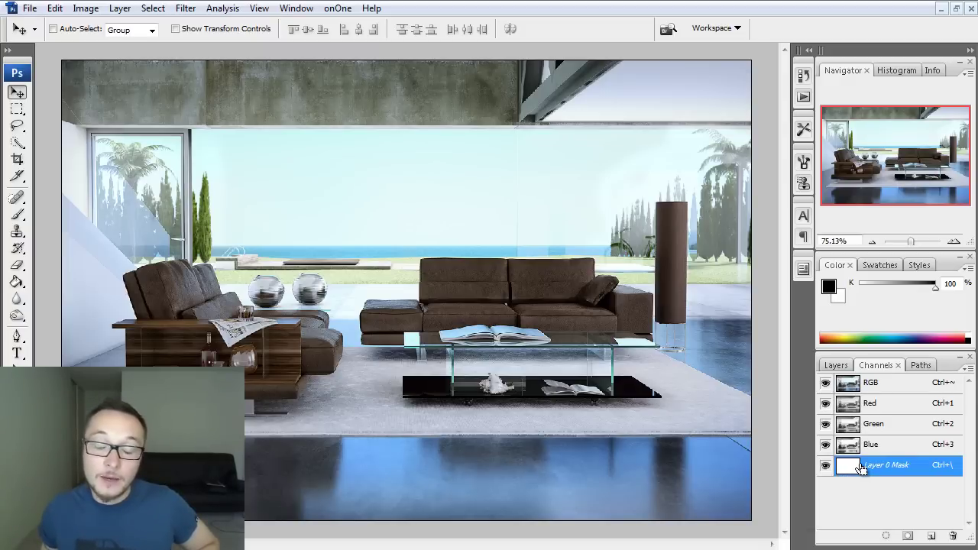
key(ctrl+v)
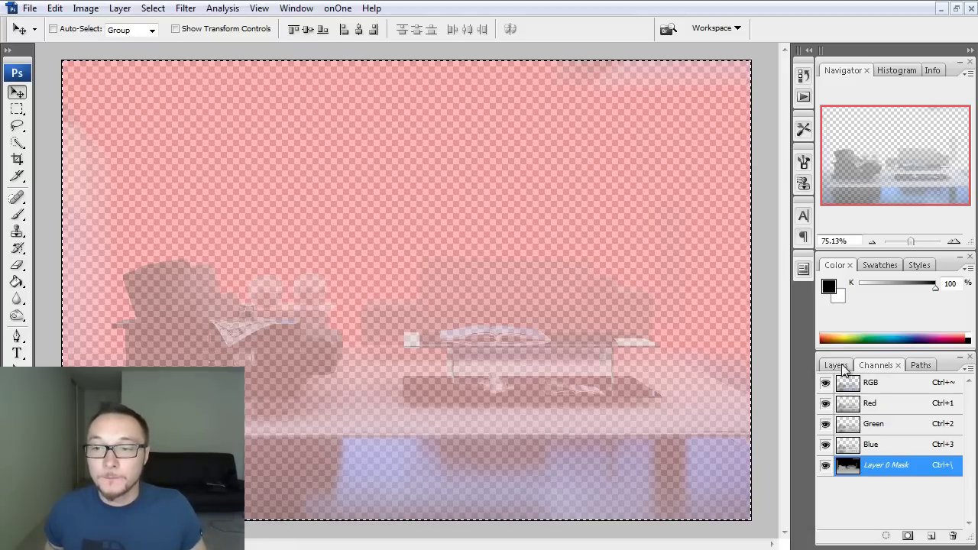
click(837, 366)
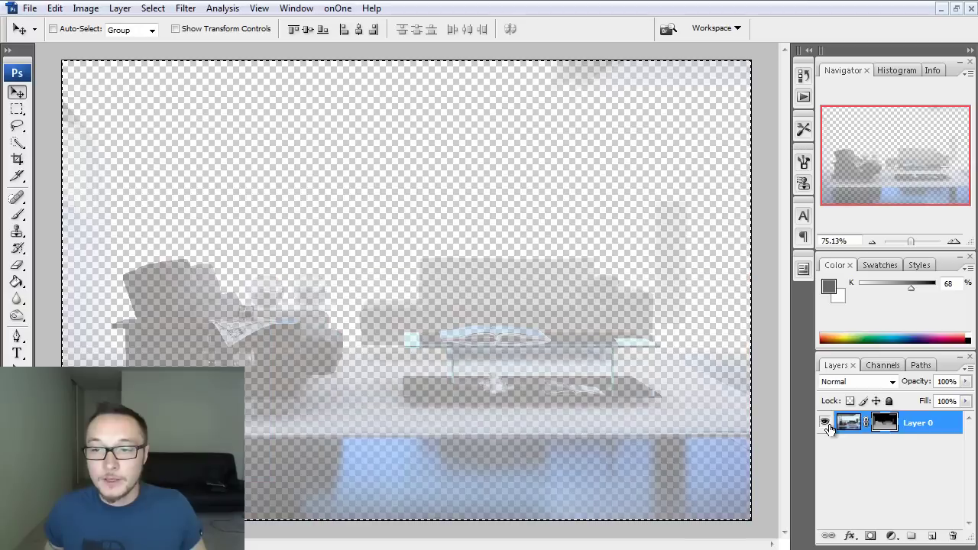
click(823, 425)
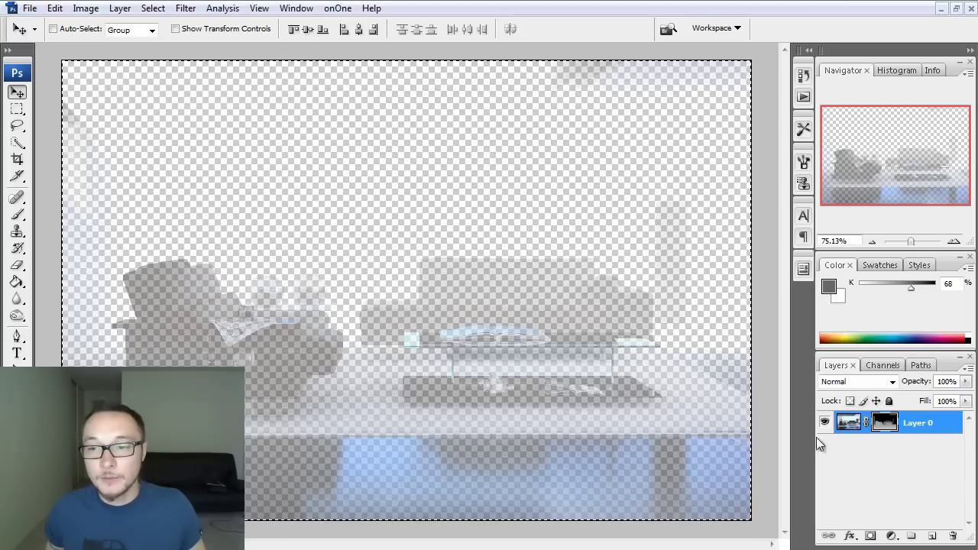
drag(849, 425, 934, 538)
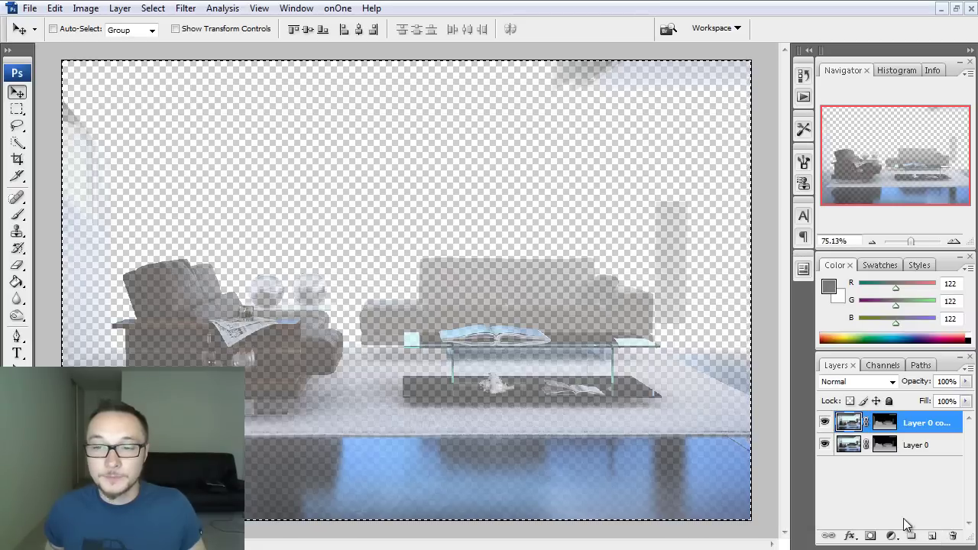
Step: Delete the mask from the lower Layer 0 without applying it, then deselect
drag(887, 435, 953, 538)
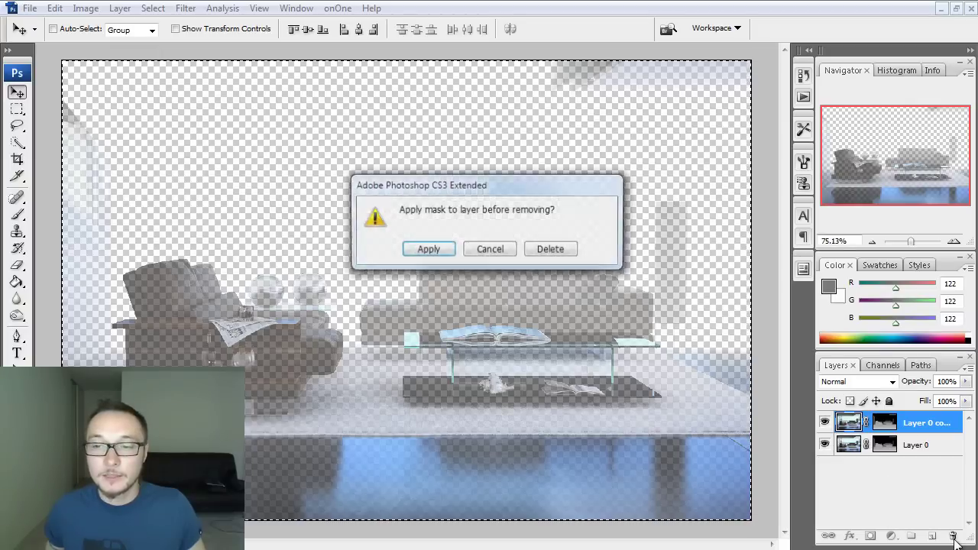
click(553, 252)
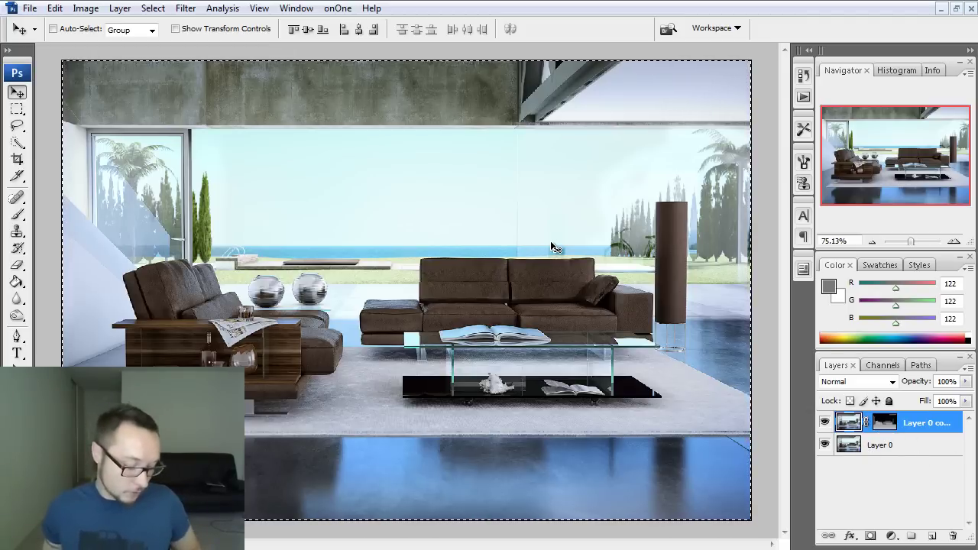
key(ctrl+d)
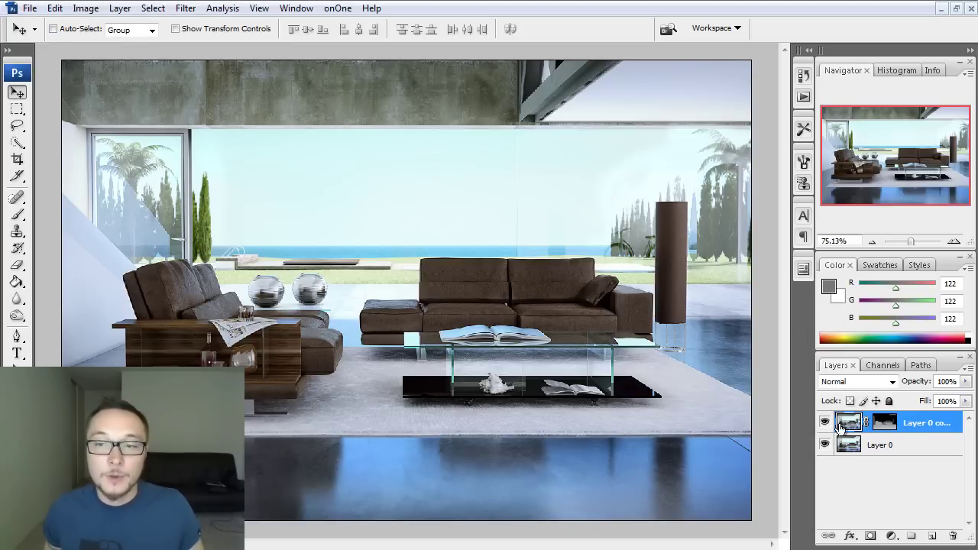
Step: Apply Filter > Blur > Lens Blur with focal distance 80 and radius 22
click(187, 9)
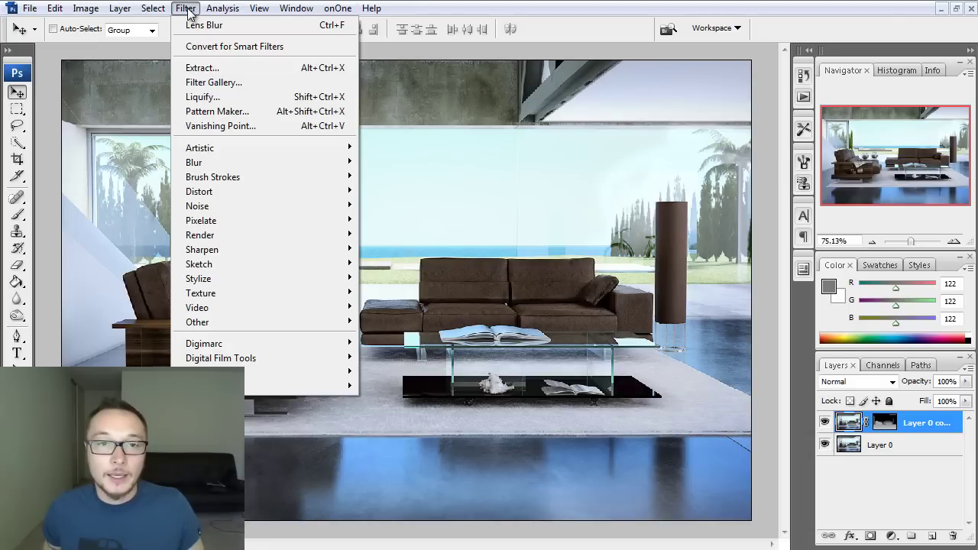
mouse_move(210, 162)
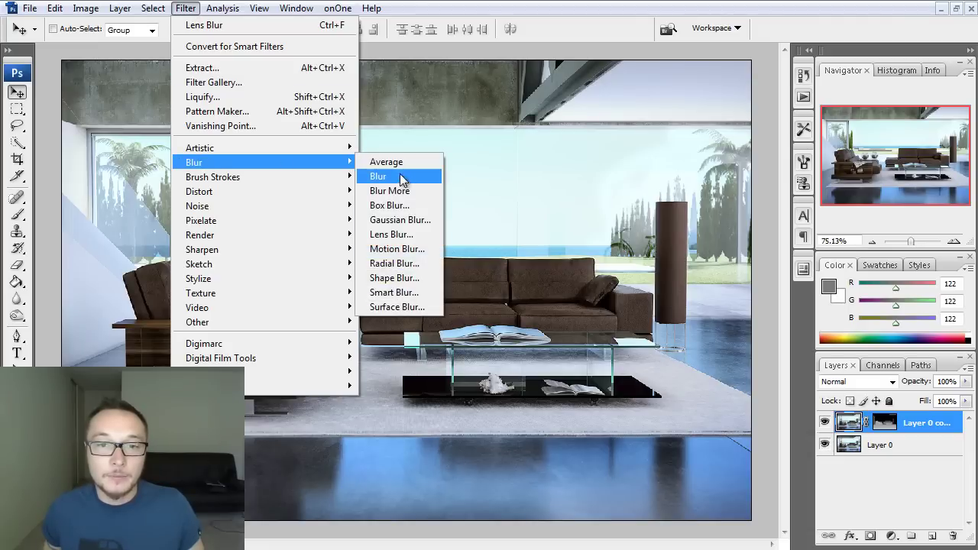
click(408, 238)
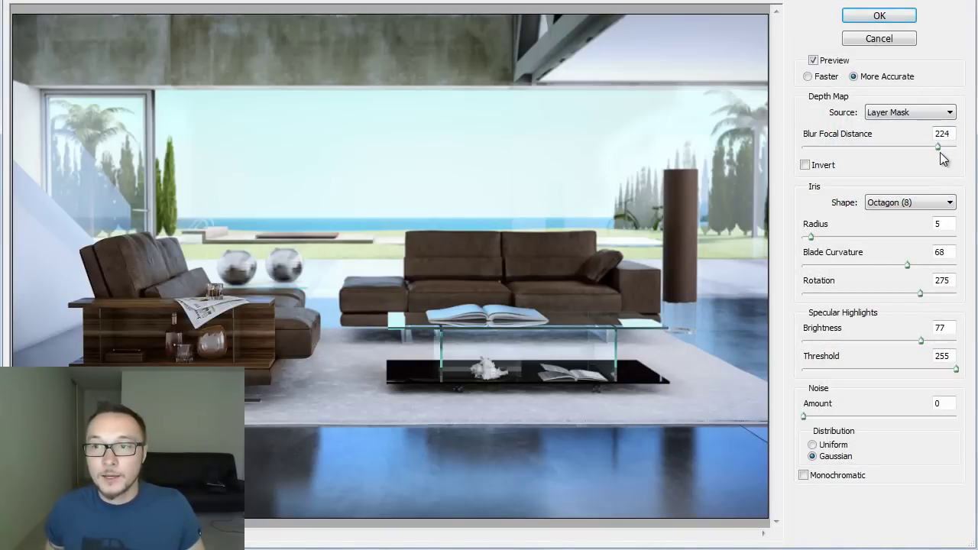
drag(938, 146, 835, 153)
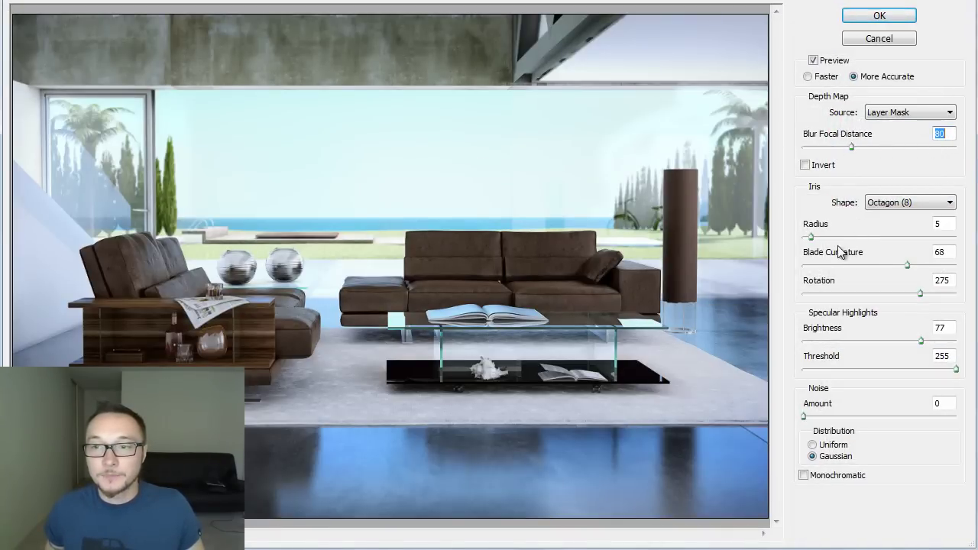
drag(812, 241, 836, 243)
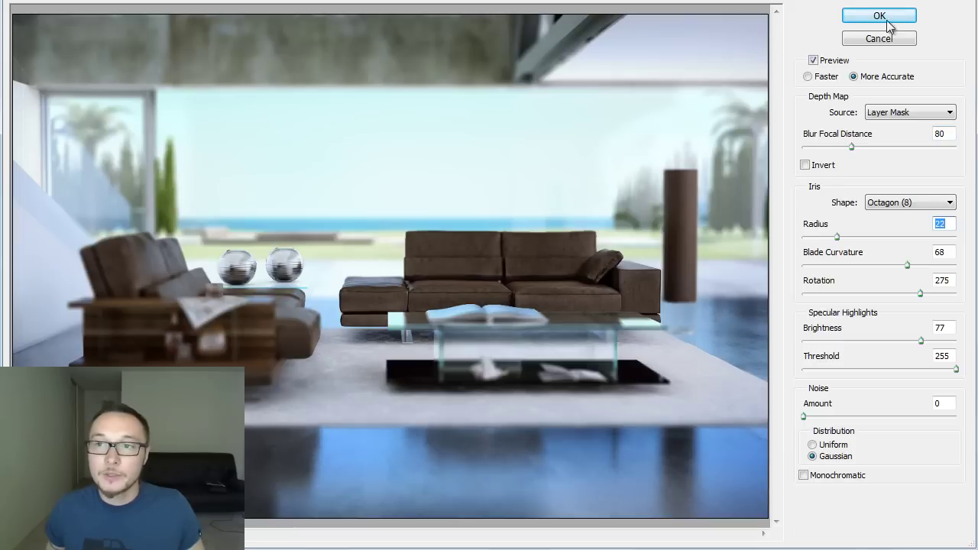
Step: Compare the preview on and off and Faster vs More Accurate, keeping More Accurate
click(816, 63)
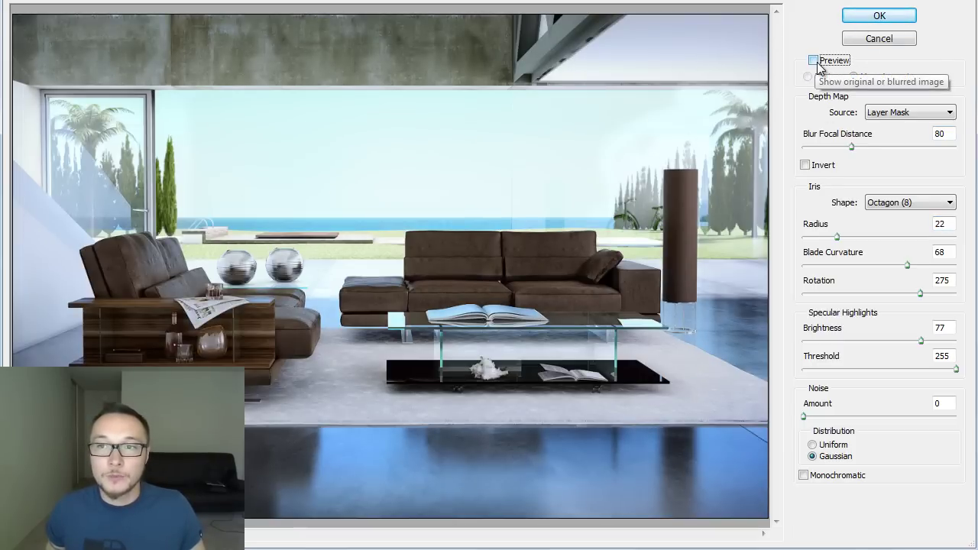
click(815, 61)
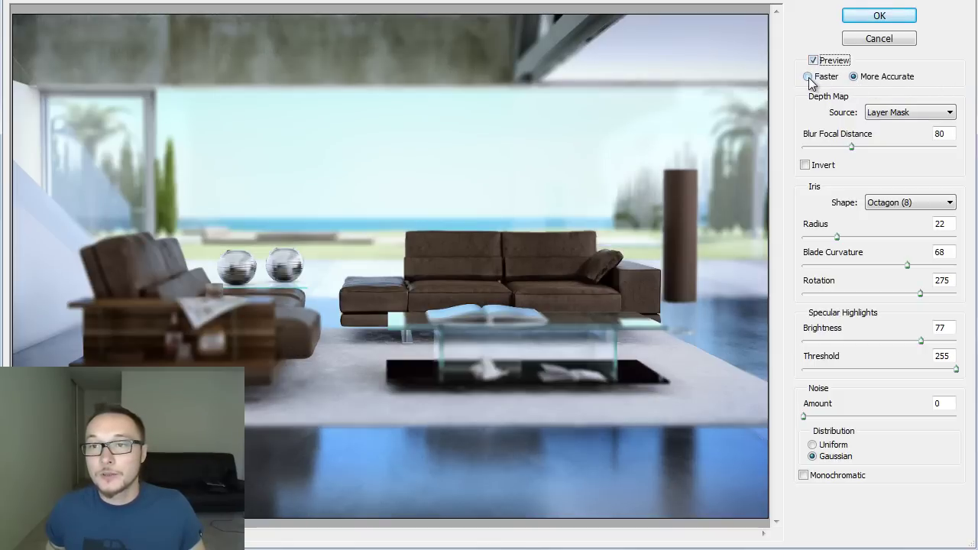
click(809, 77)
click(856, 78)
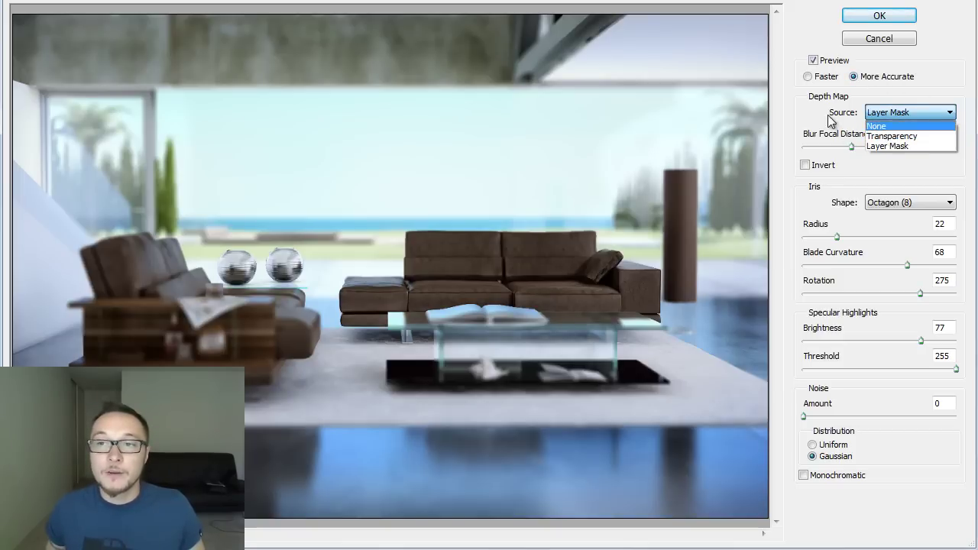
Step: Keep Layer Mask as the depth source and adjust the blur focal distance to 217
click(887, 145)
click(898, 116)
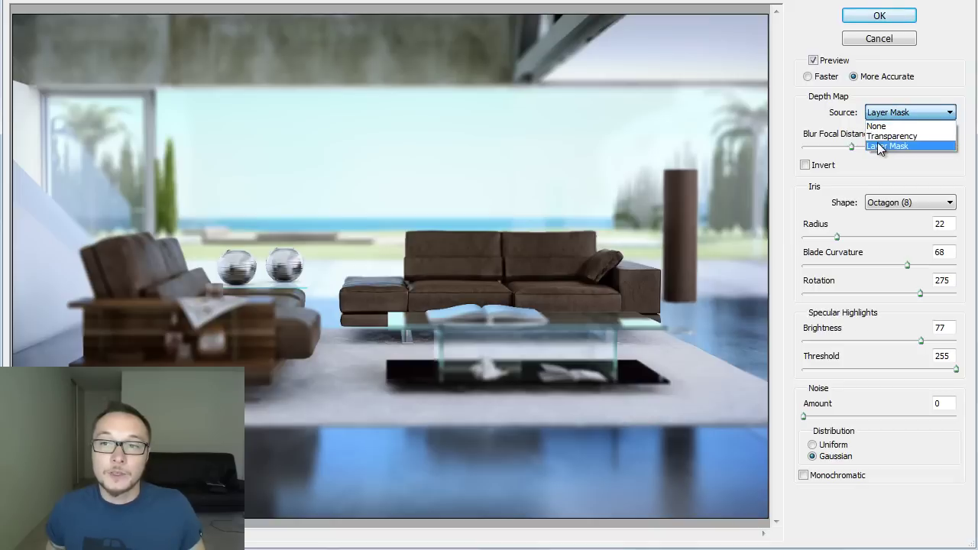
click(880, 146)
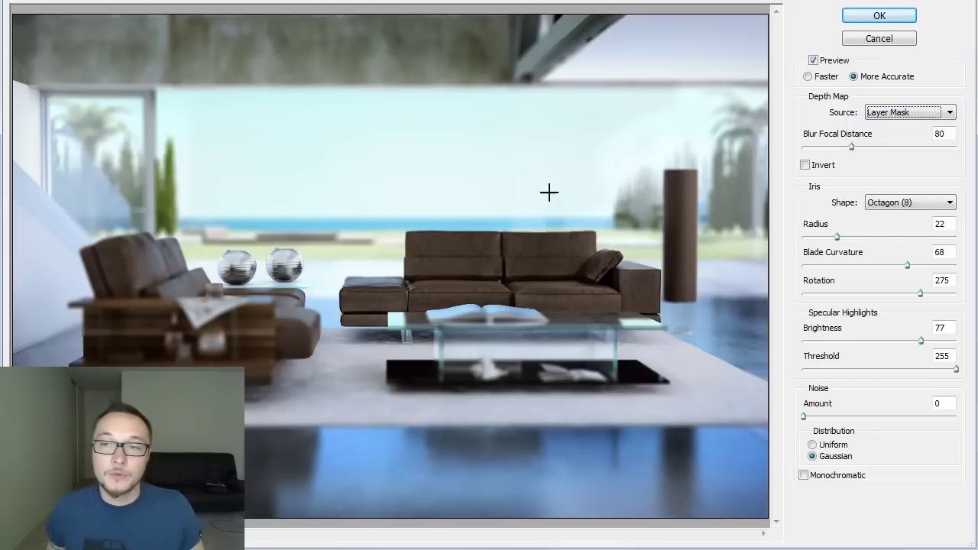
drag(852, 150, 942, 161)
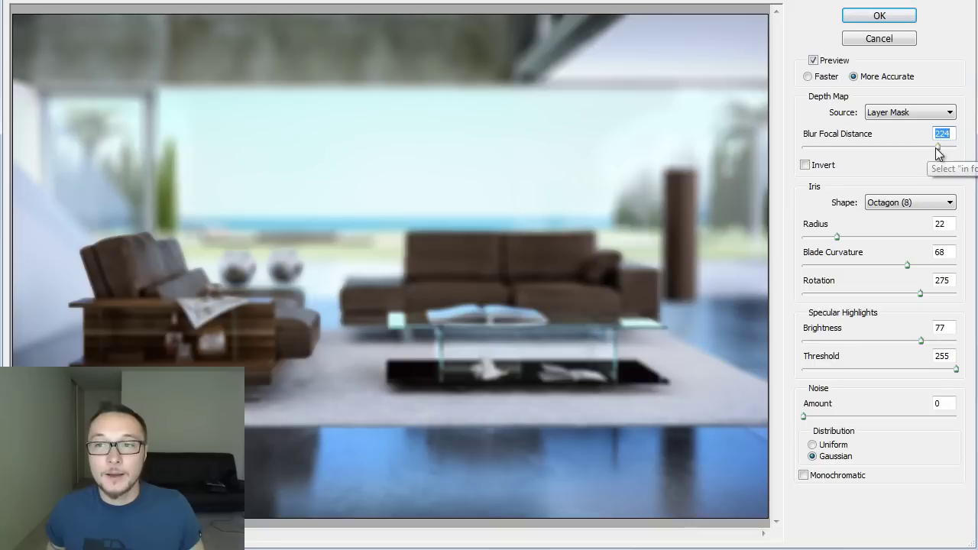
drag(936, 147, 846, 148)
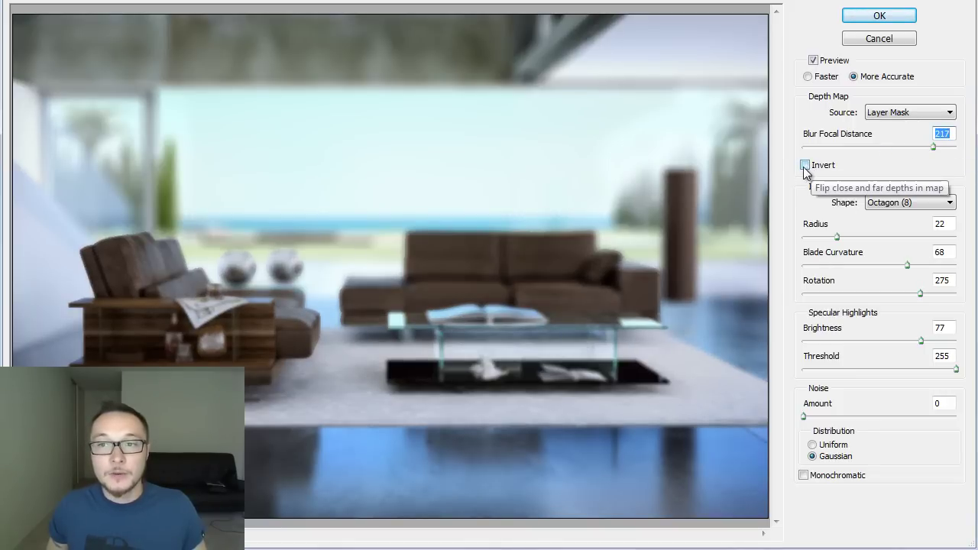
Step: Toggle Invert on and off to compare, leaving it unchecked
click(805, 166)
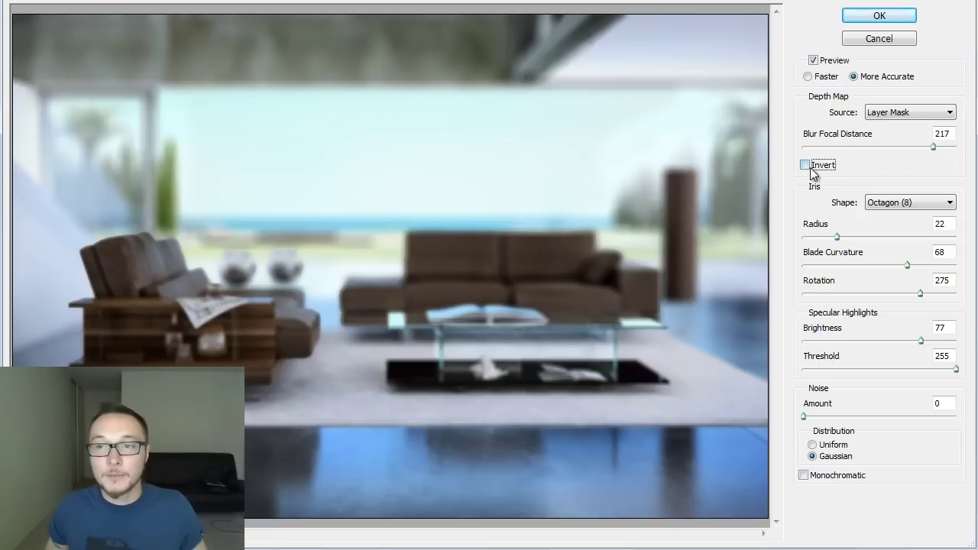
click(805, 166)
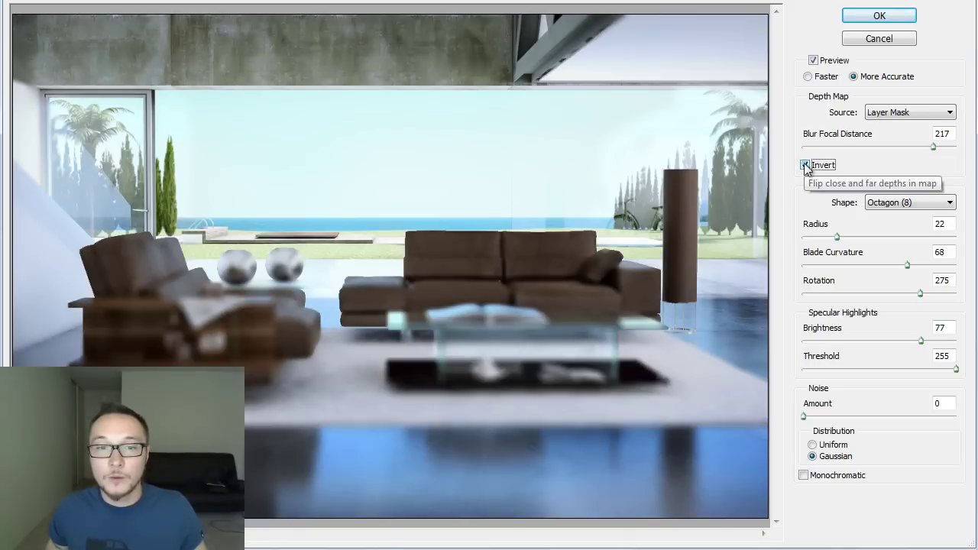
click(807, 166)
click(830, 169)
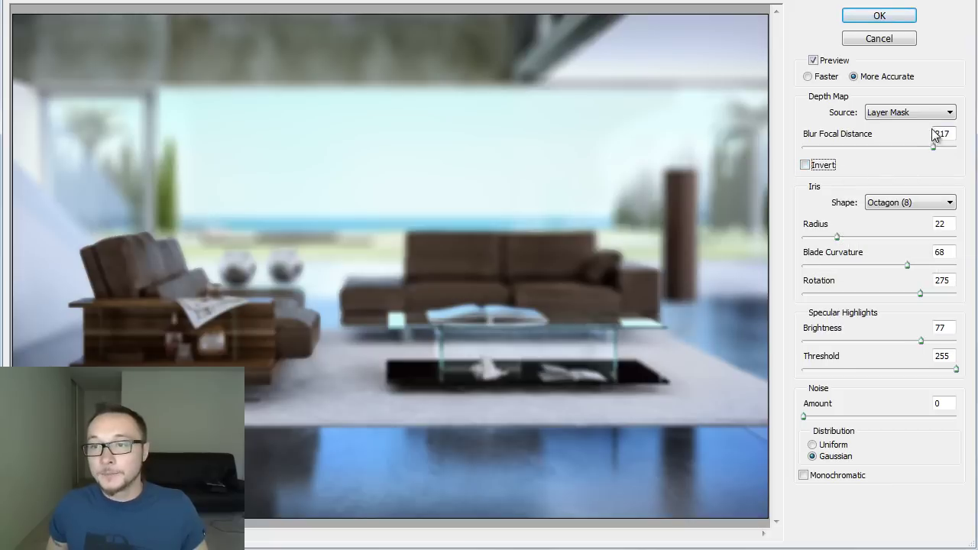
Step: Try Square, Hexagon and Heptagon iris shapes and raise the blur radius to 30
click(950, 203)
click(906, 227)
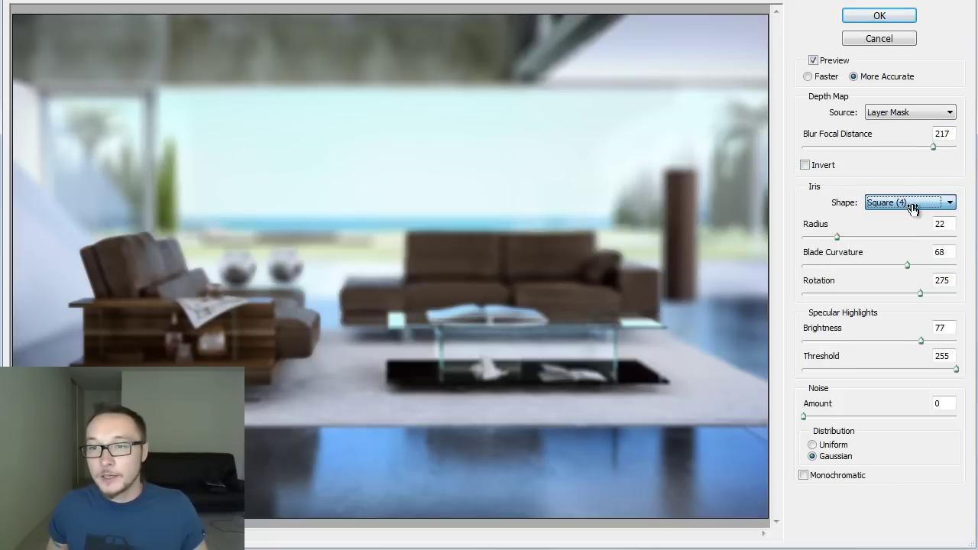
click(911, 204)
click(890, 246)
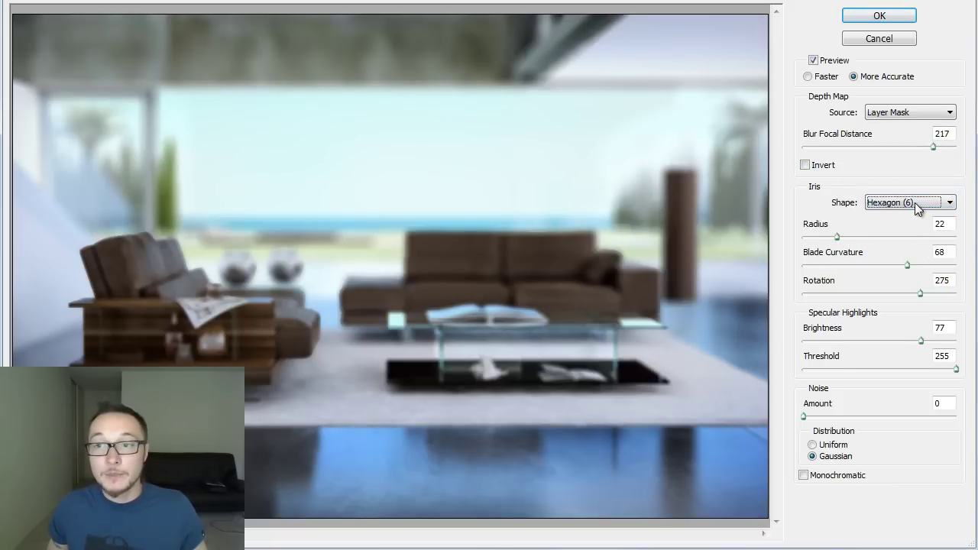
click(917, 203)
click(895, 256)
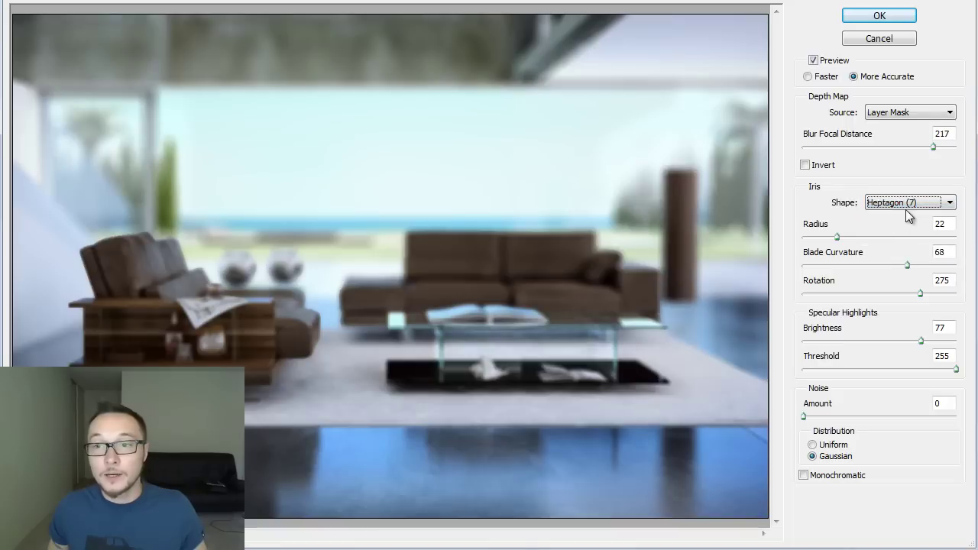
drag(838, 237, 850, 238)
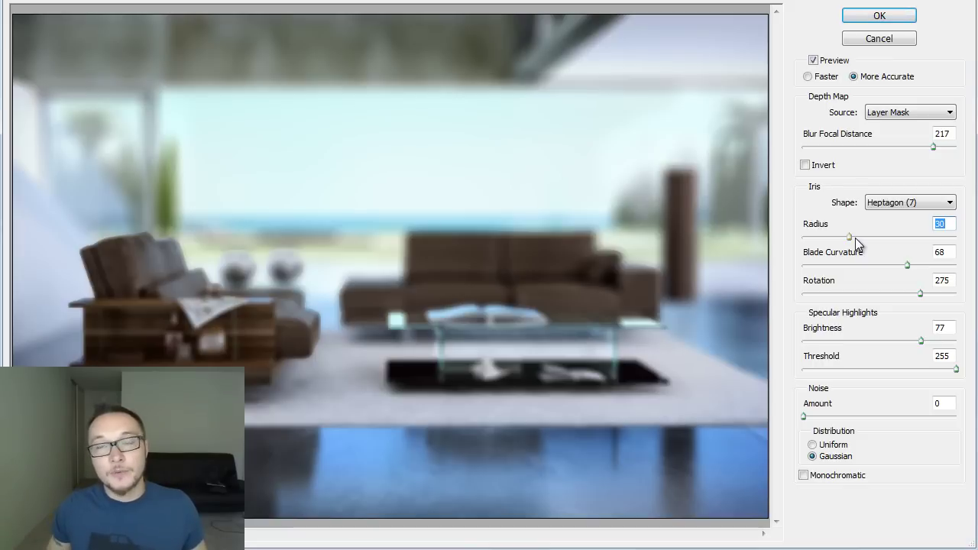
Step: Cycle through Square, Pentagon, Hexagon and Heptagon irises, settling back on Octagon (8)
click(907, 205)
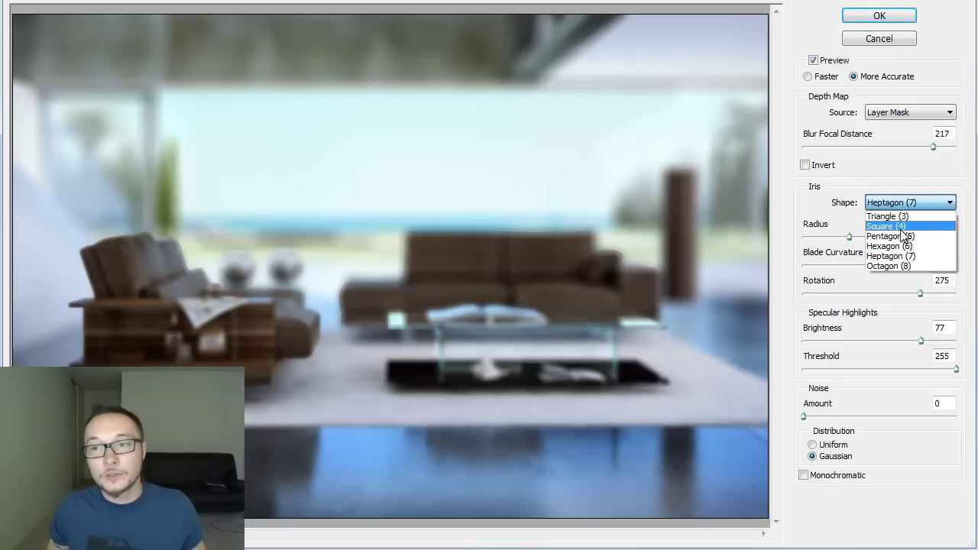
click(887, 227)
click(910, 203)
click(900, 238)
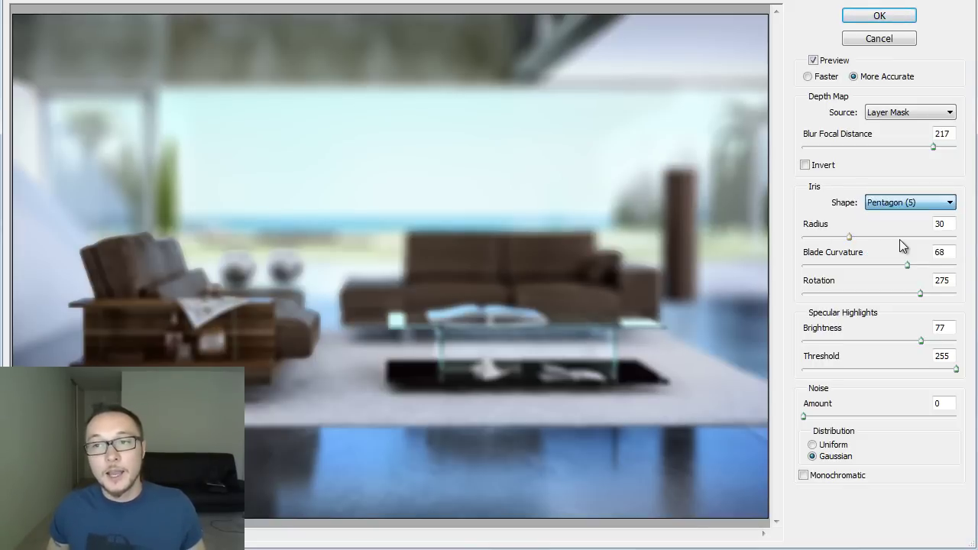
click(918, 202)
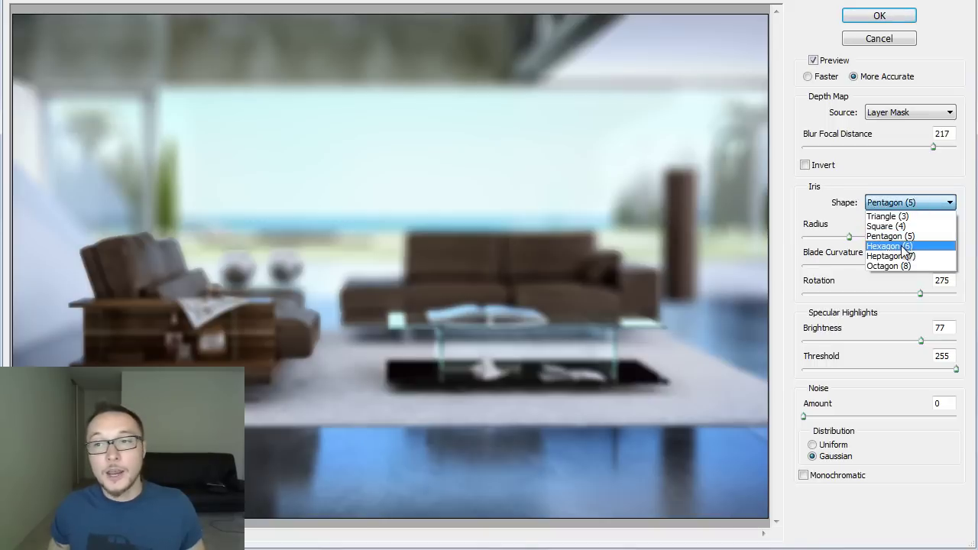
click(907, 248)
click(931, 205)
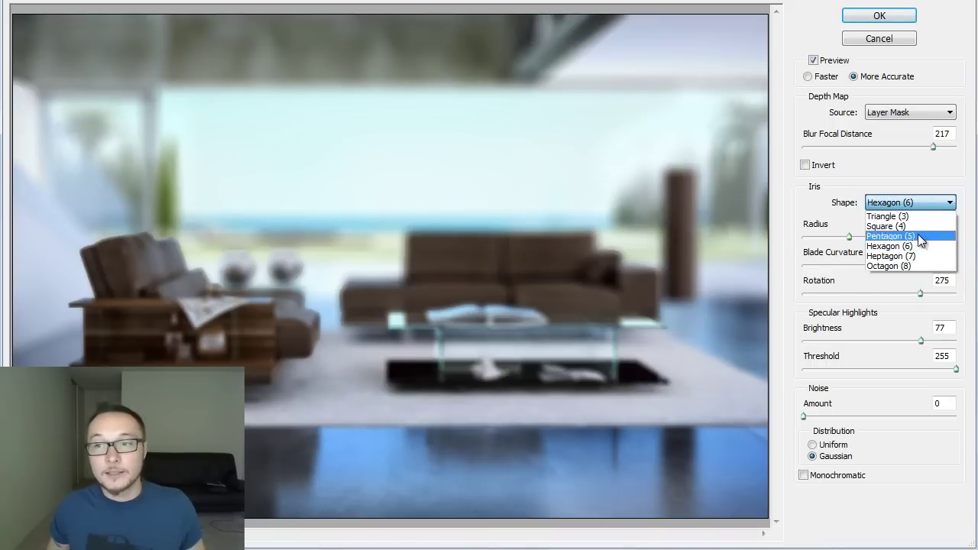
click(909, 257)
click(908, 206)
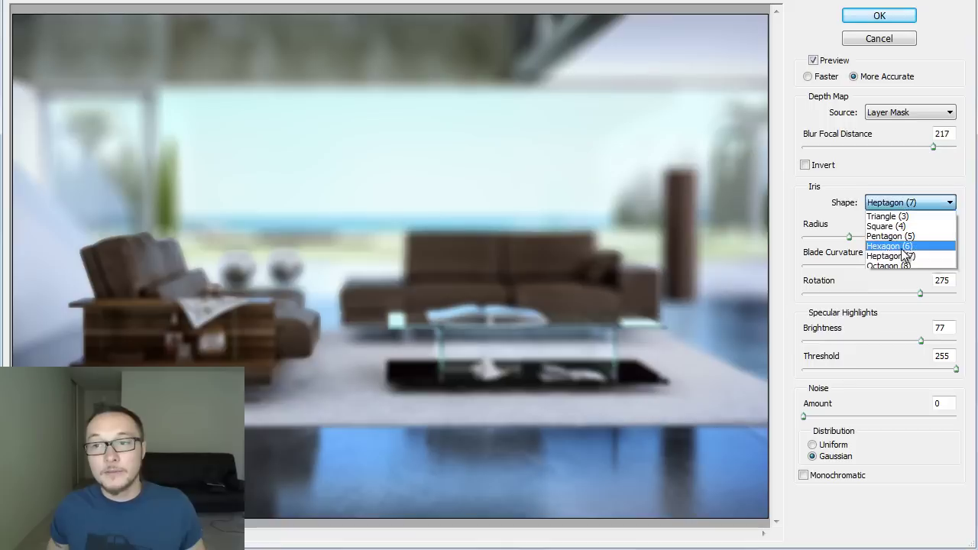
click(906, 266)
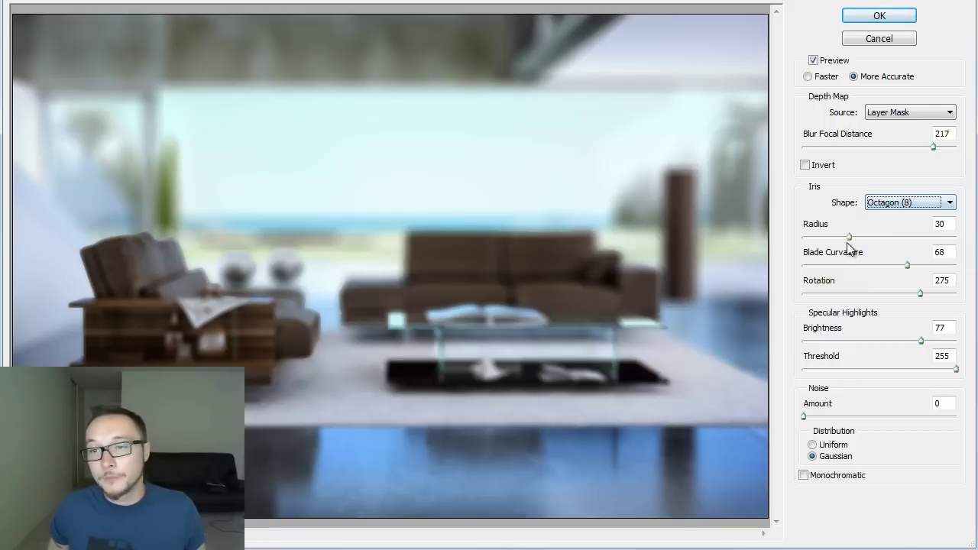
Step: Lower the iris radius to 5 and set blade curvature 83 and rotation 178
drag(849, 237, 814, 240)
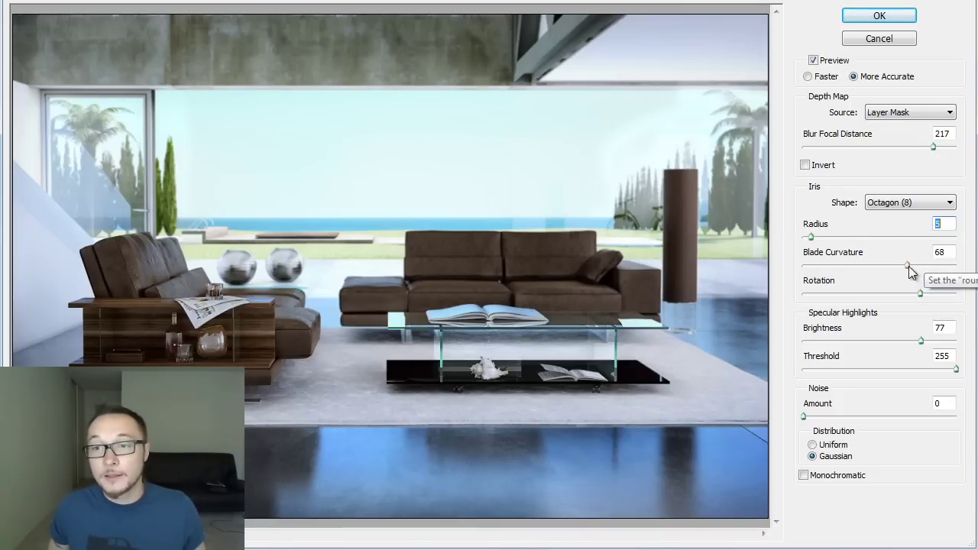
drag(910, 266, 880, 293)
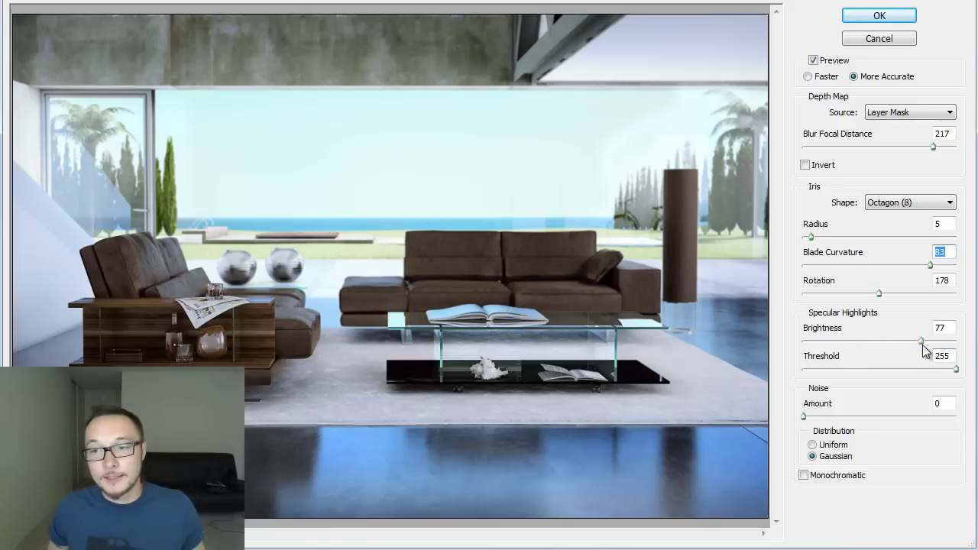
Step: Set specular highlight brightness to 2 with threshold 255
drag(921, 341, 888, 341)
mouse_move(956, 370)
mouse_down()
mouse_move(920, 370)
mouse_move(955, 372)
mouse_up()
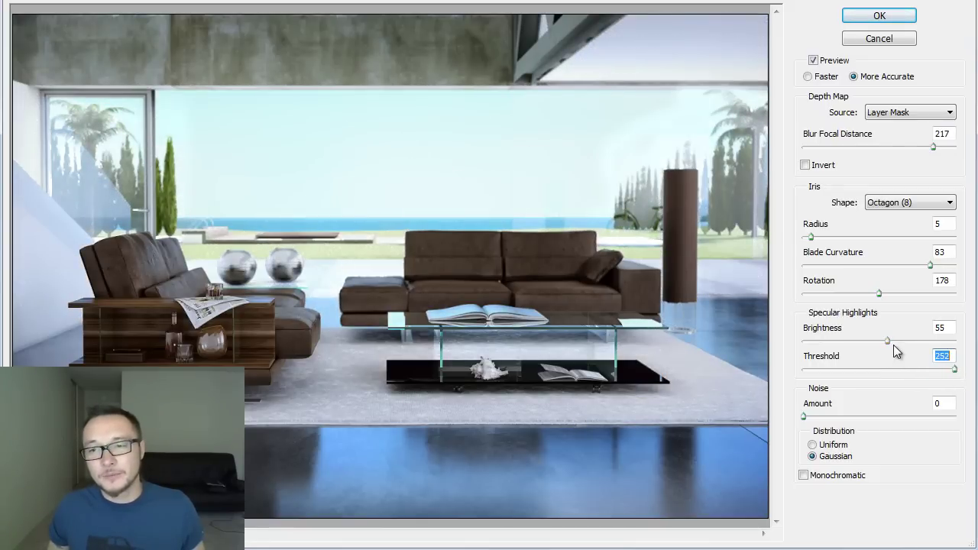
drag(894, 345, 867, 342)
drag(953, 370, 945, 369)
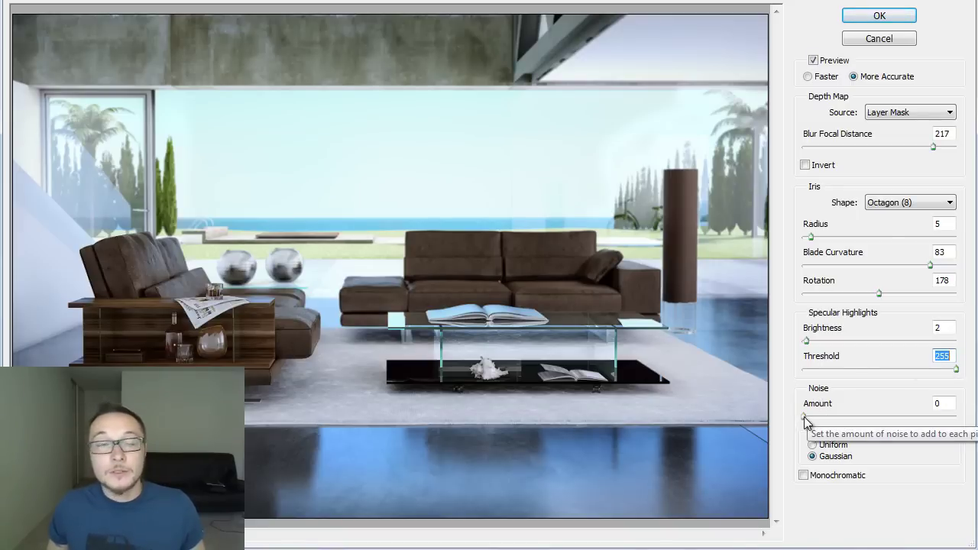
Step: Add lens blur noise, switching the distribution to Uniform and trying Monochromatic
drag(804, 420, 815, 422)
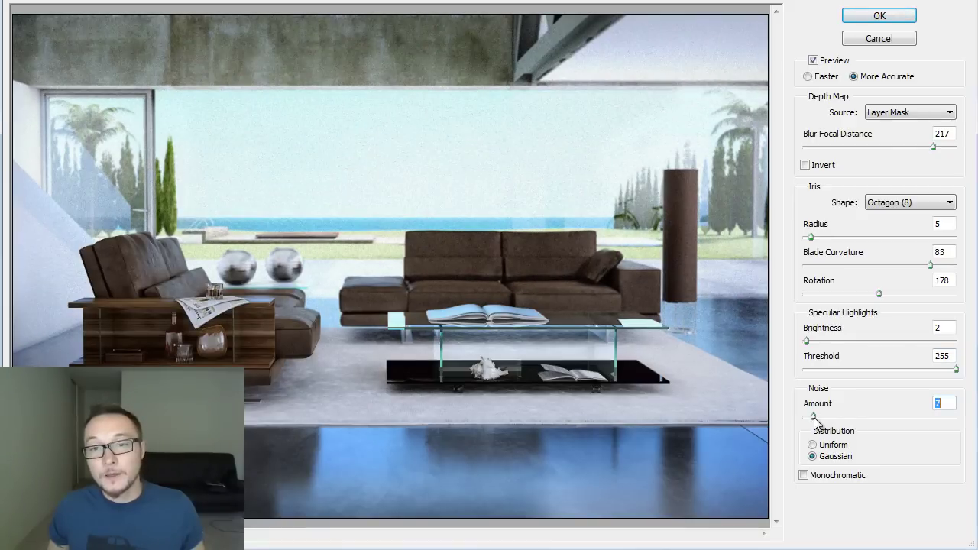
drag(814, 423, 812, 422)
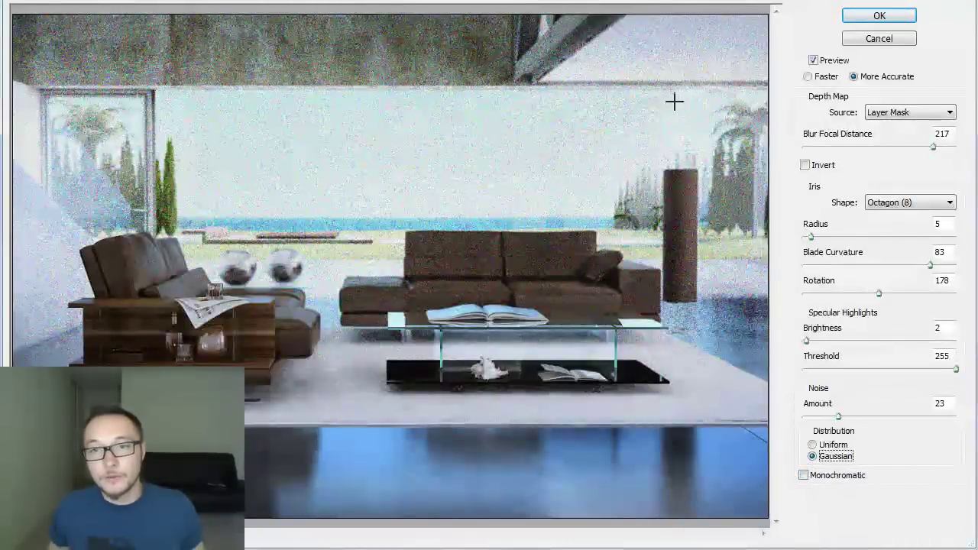
click(813, 445)
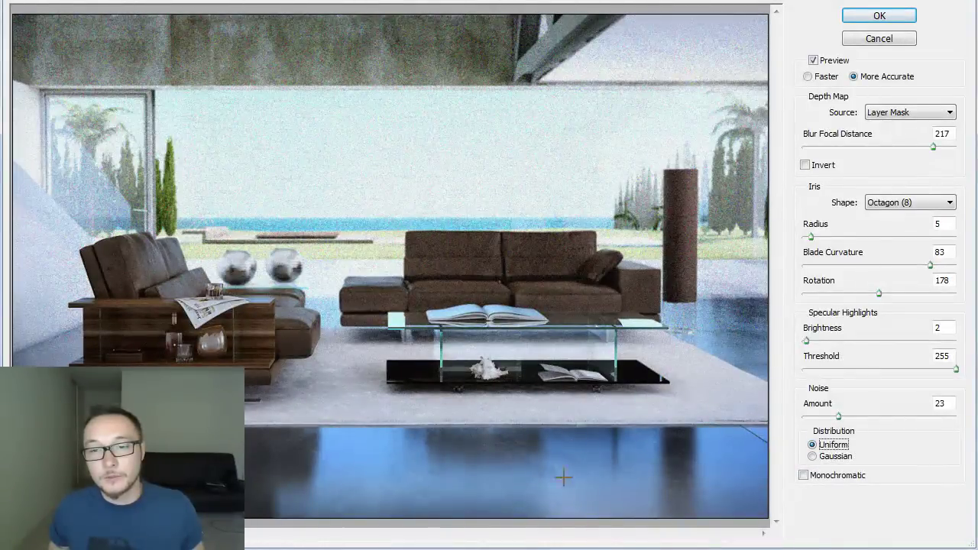
click(805, 477)
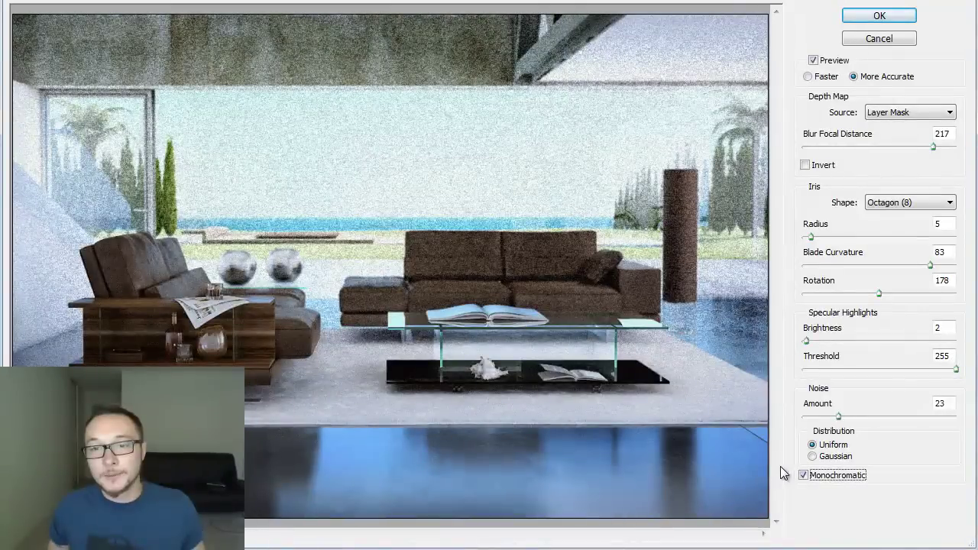
Step: Turn Monochromatic off, set noise amount to 2, and apply the Lens Blur
click(804, 475)
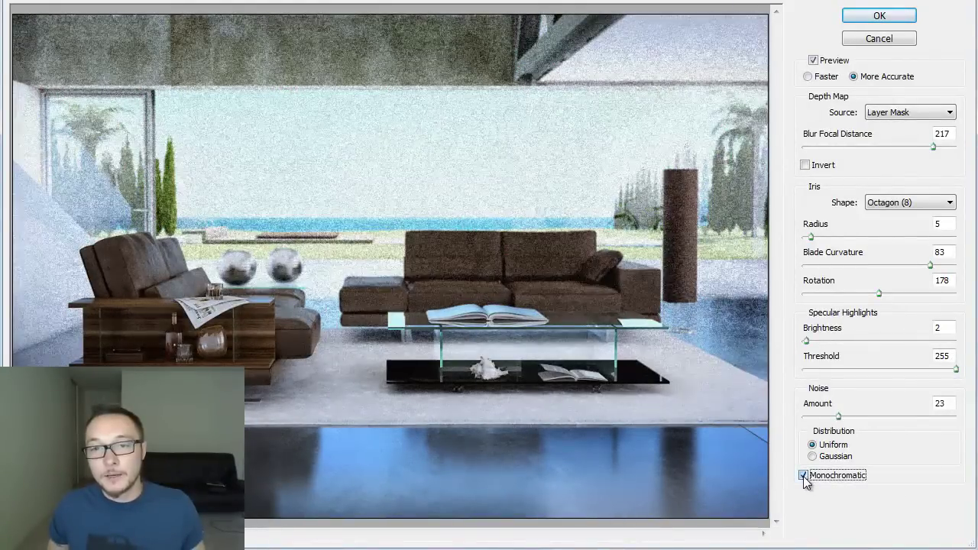
click(804, 475)
click(804, 476)
drag(839, 417, 810, 425)
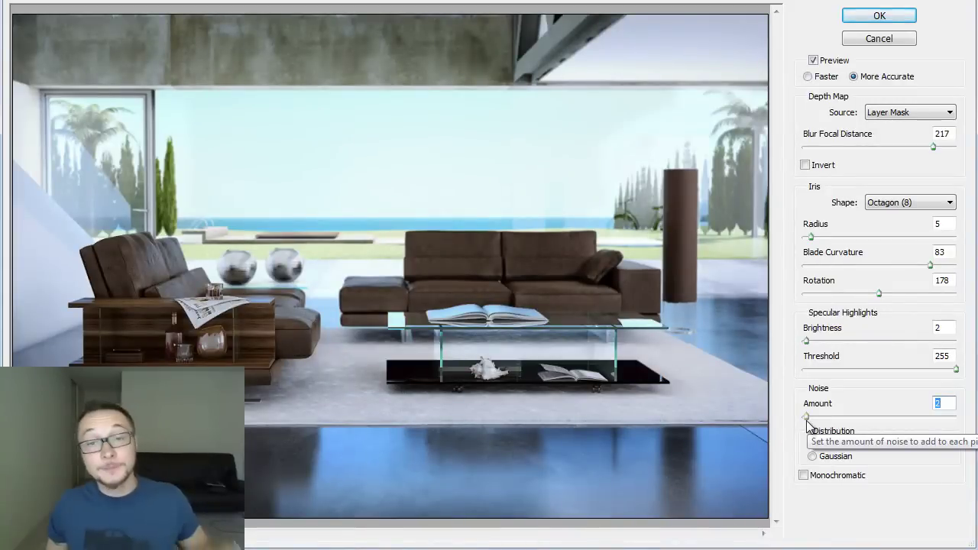
click(892, 16)
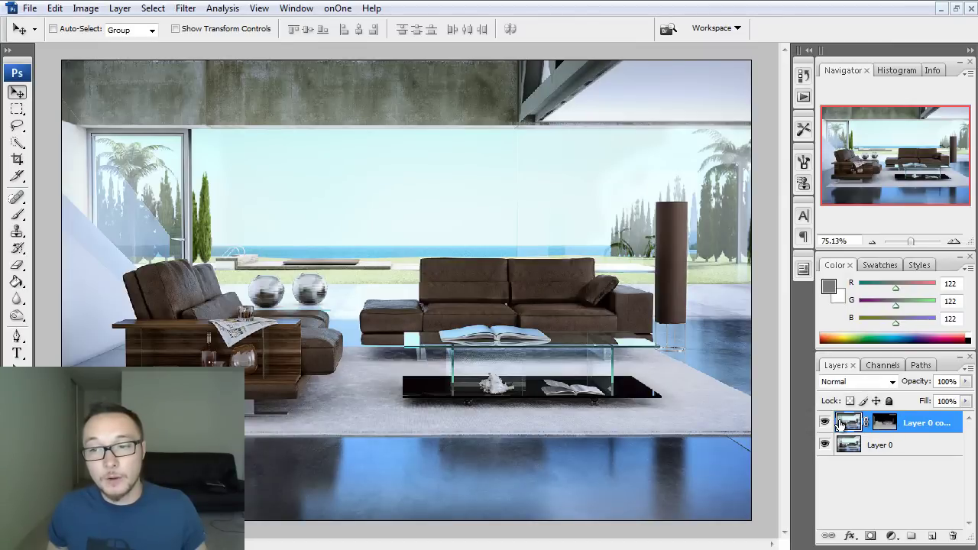
Step: Delete Layer 0 copy's depth mask without applying it, then toggle the layer's visibility to compare the blur
drag(885, 427, 954, 536)
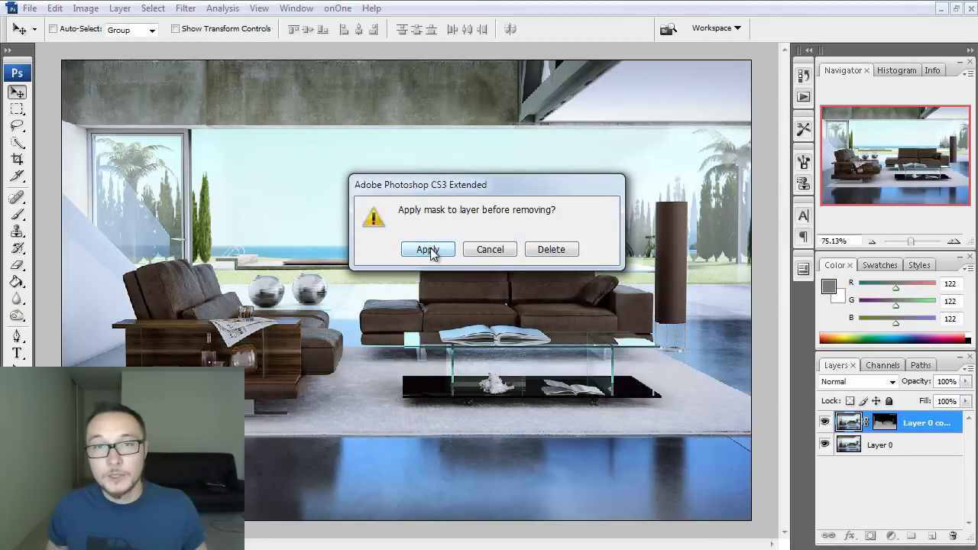
click(551, 250)
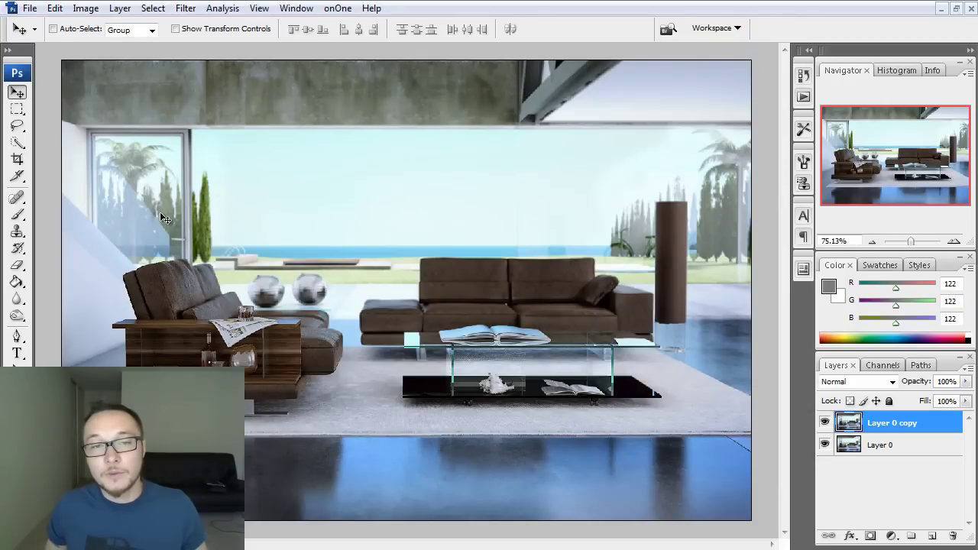
click(825, 425)
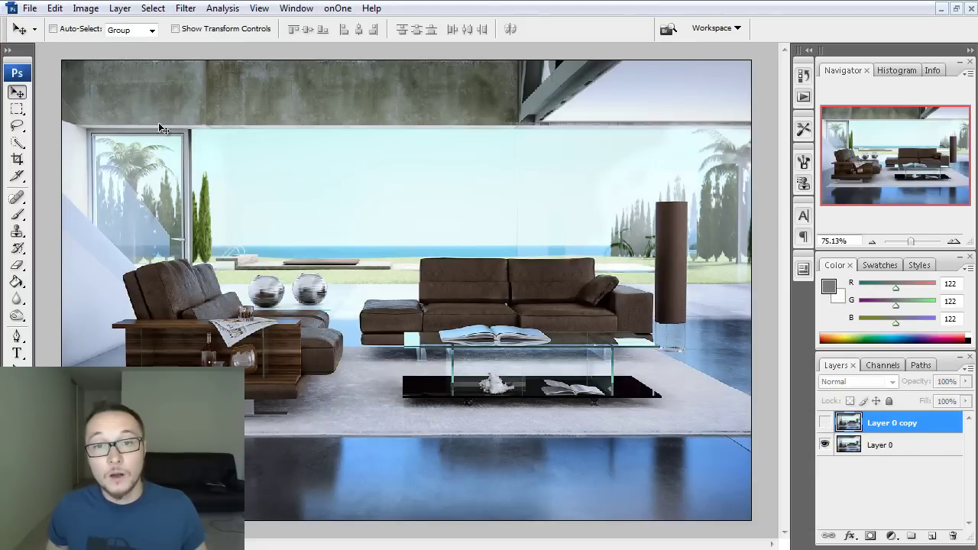
click(826, 425)
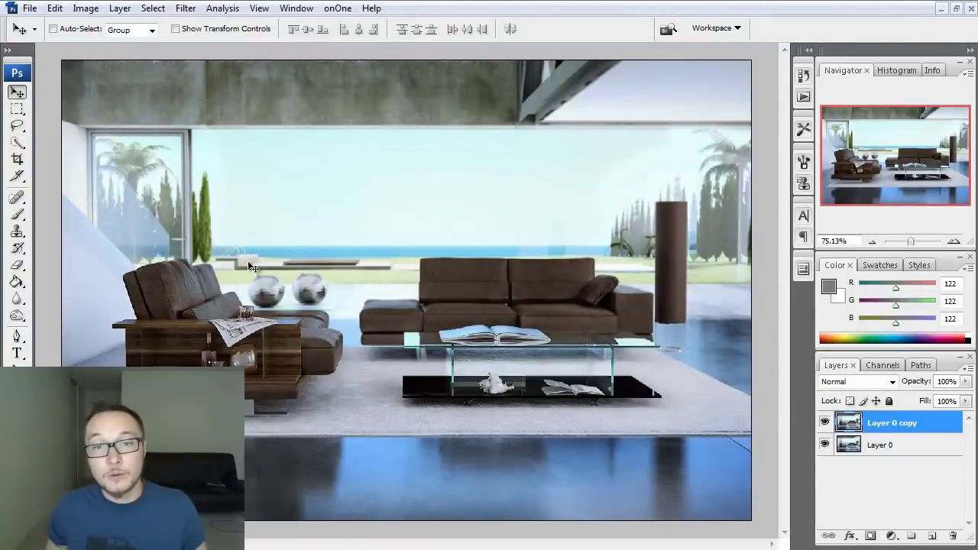